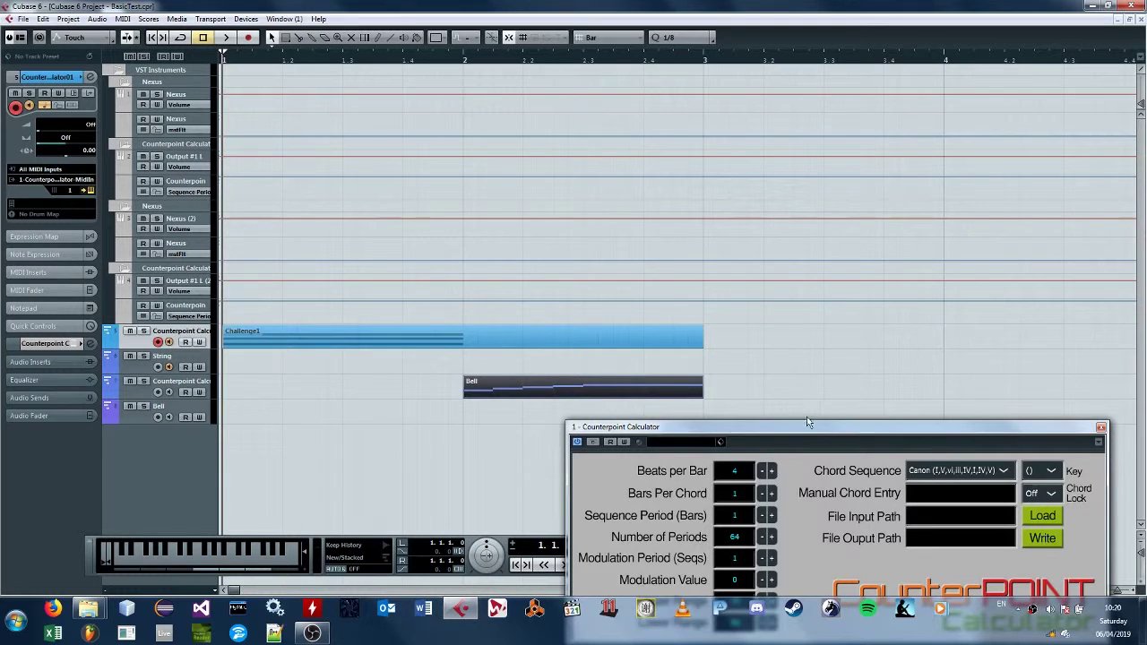
Move the Counterpoint Calculator plug-in window up so the MIDI parts below are uncovered.
left_click_drag(813, 428, 827, 252)
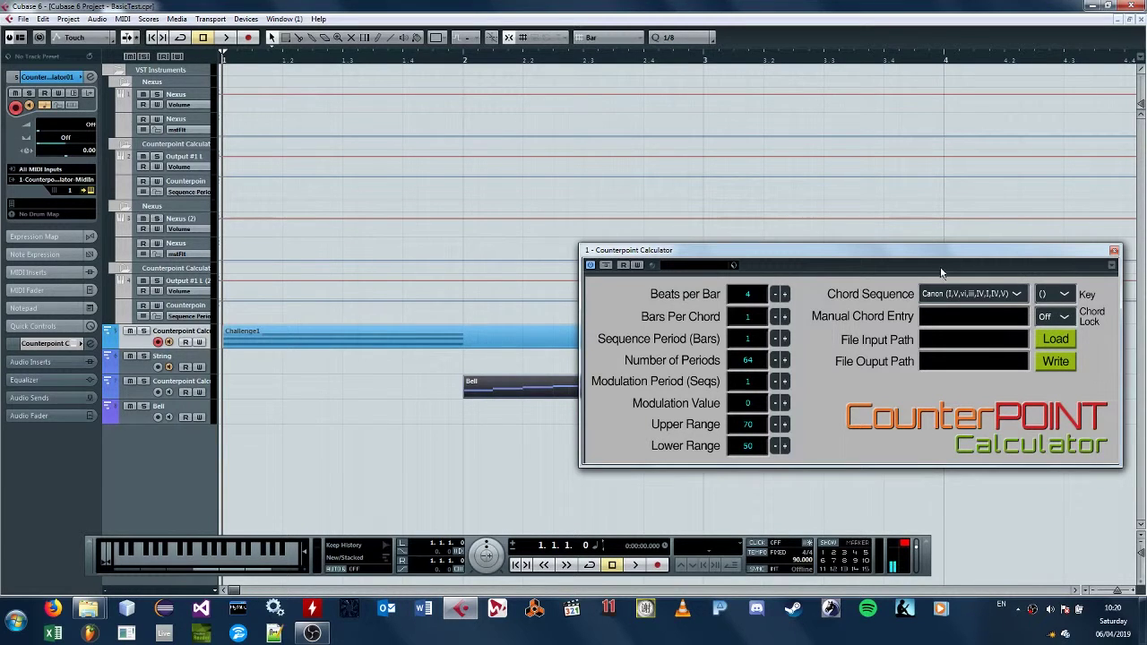
left_click_drag(934, 254, 925, 79)
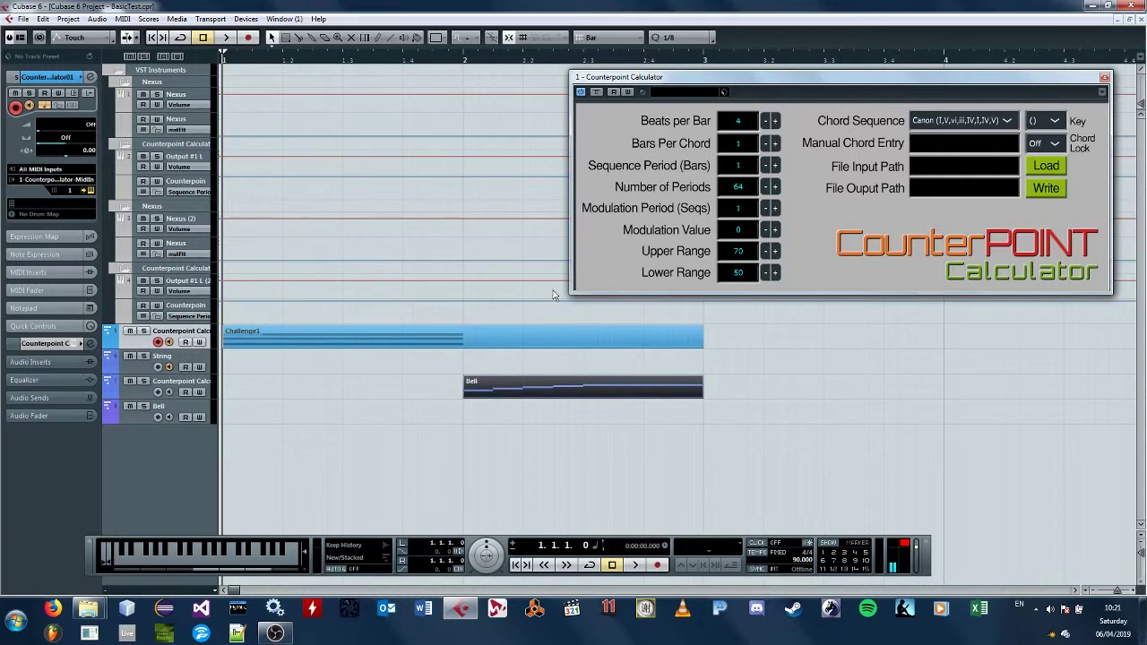
Try the Chord Lock options vi (min) and I (maj), and return Chord Lock to Off.
left_click(1058, 145)
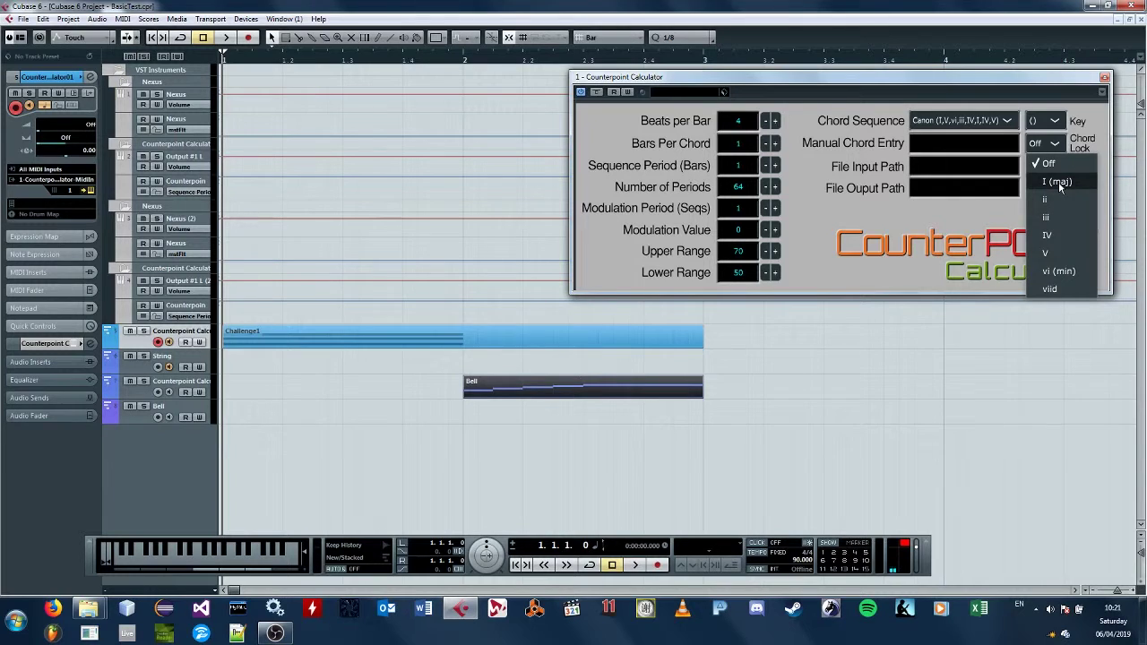
left_click(1058, 272)
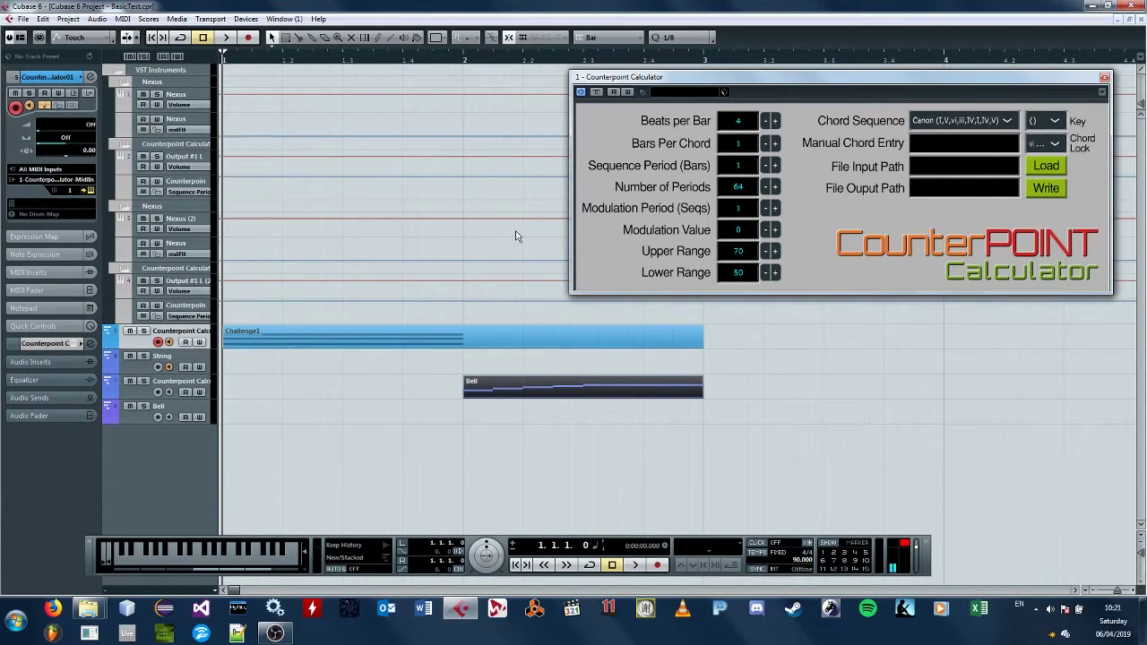
left_click(1055, 144)
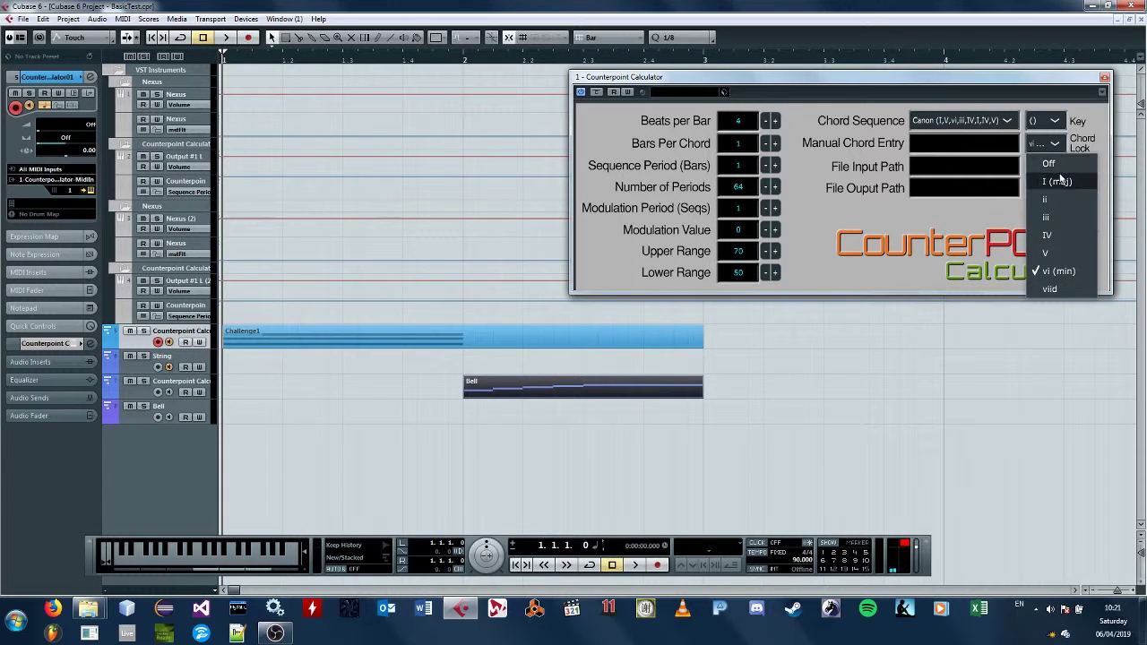
left_click(1058, 184)
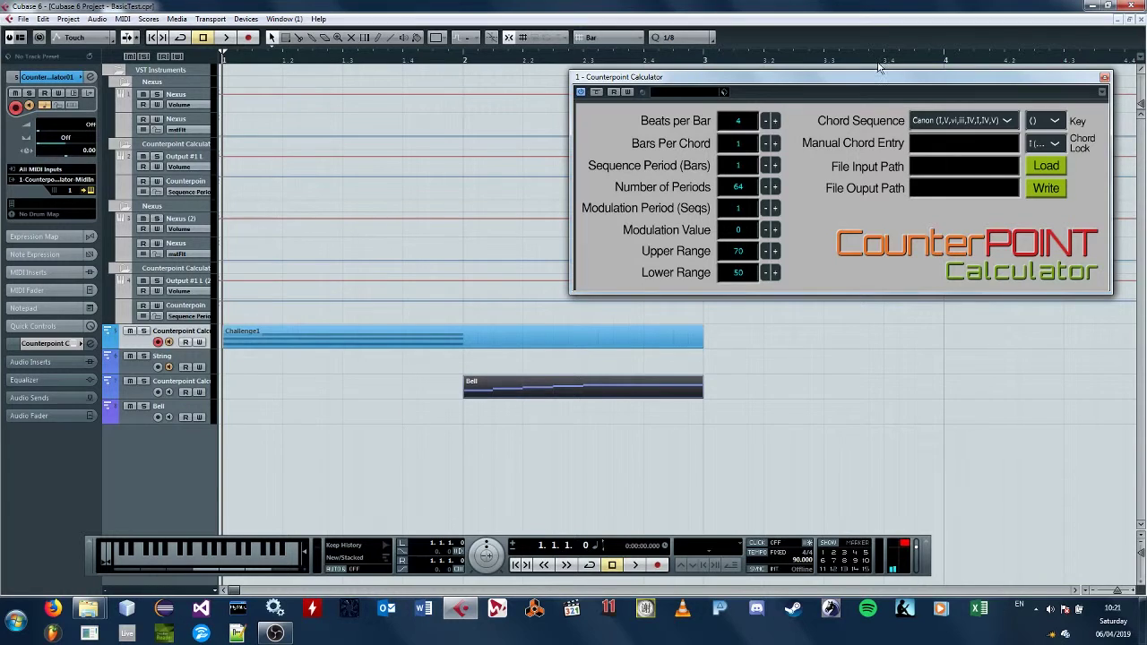
left_click(1055, 145)
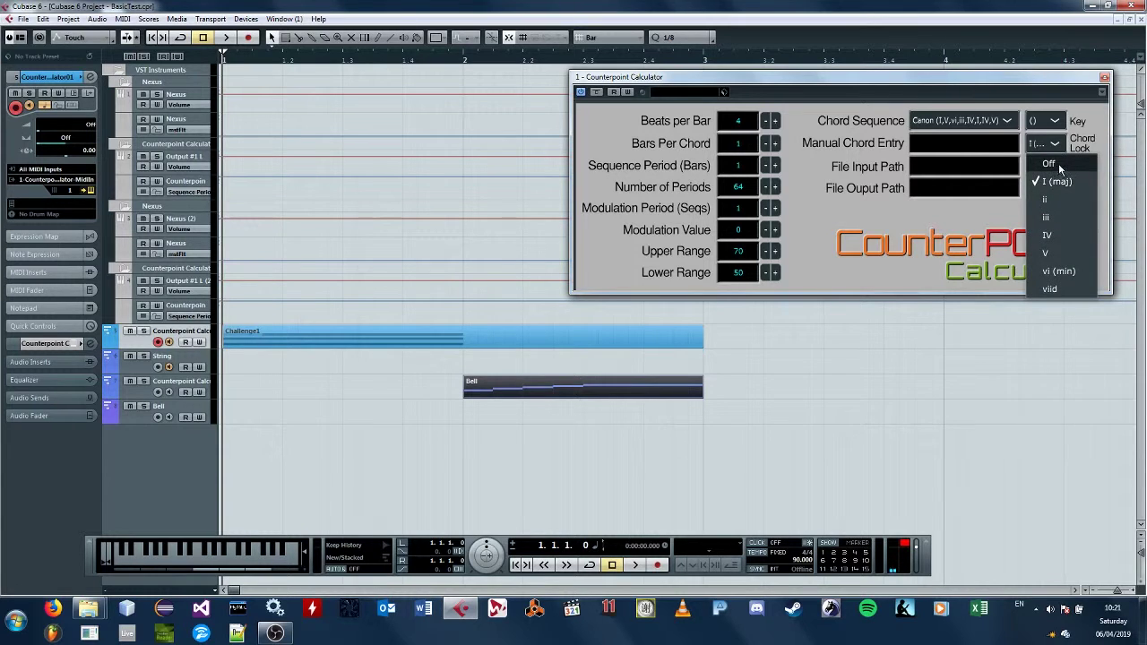
left_click(1060, 167)
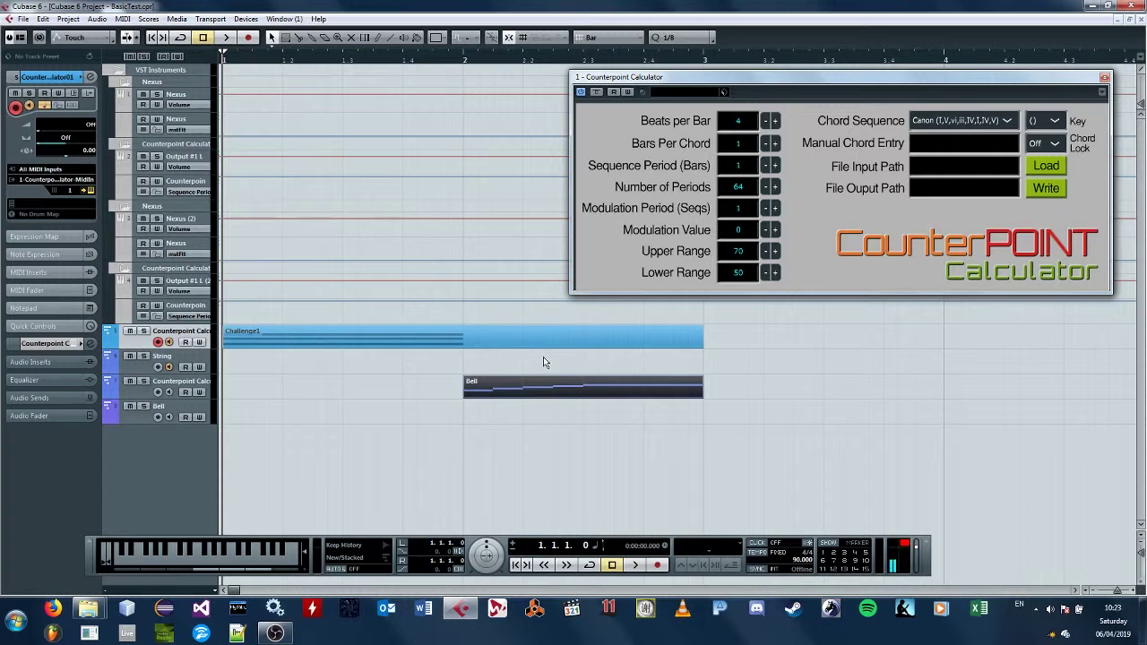
Examine the notes of the Challenge1 part and the Bell part in the Key Editor, closing it after each.
double_click(308, 334)
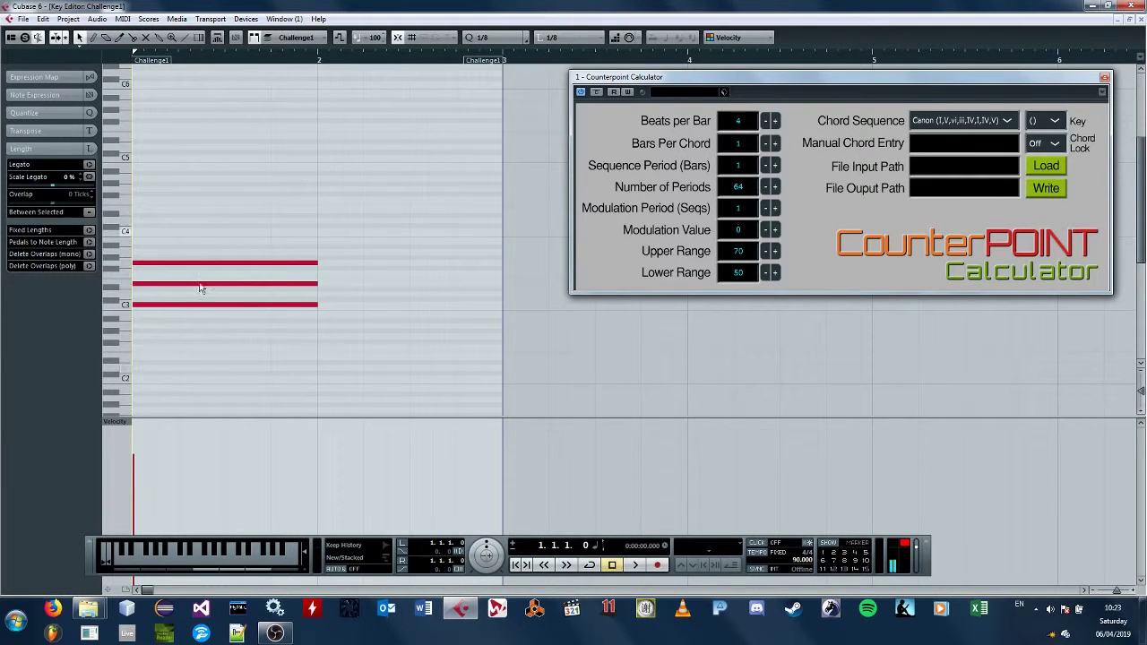
left_click(1139, 21)
left_click(530, 393)
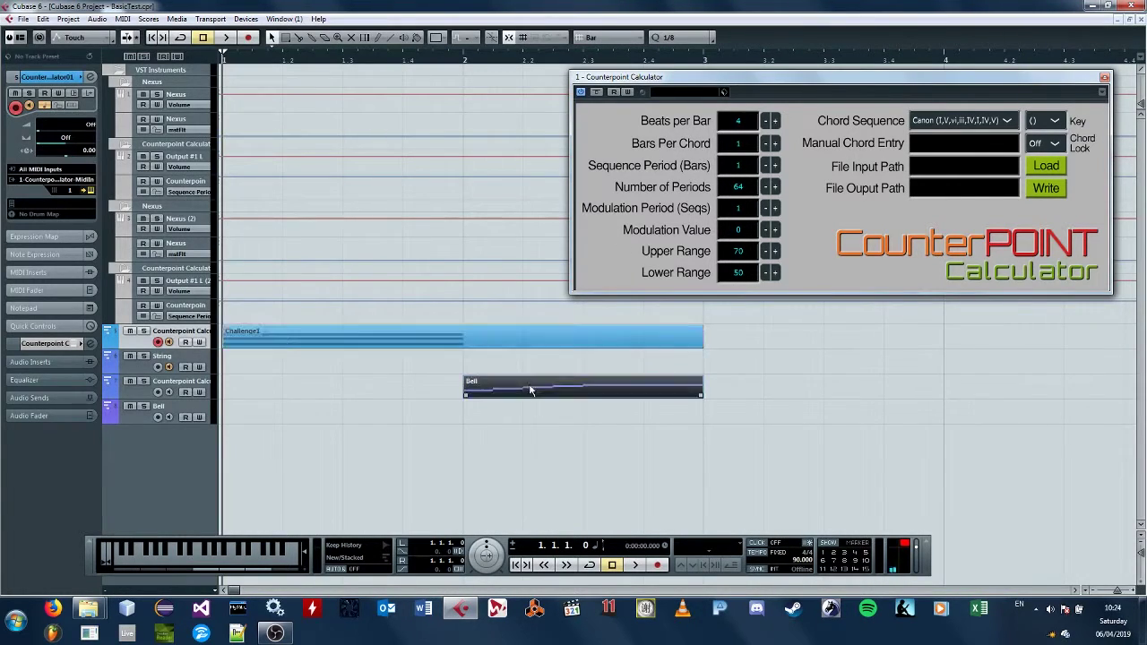
double_click(531, 394)
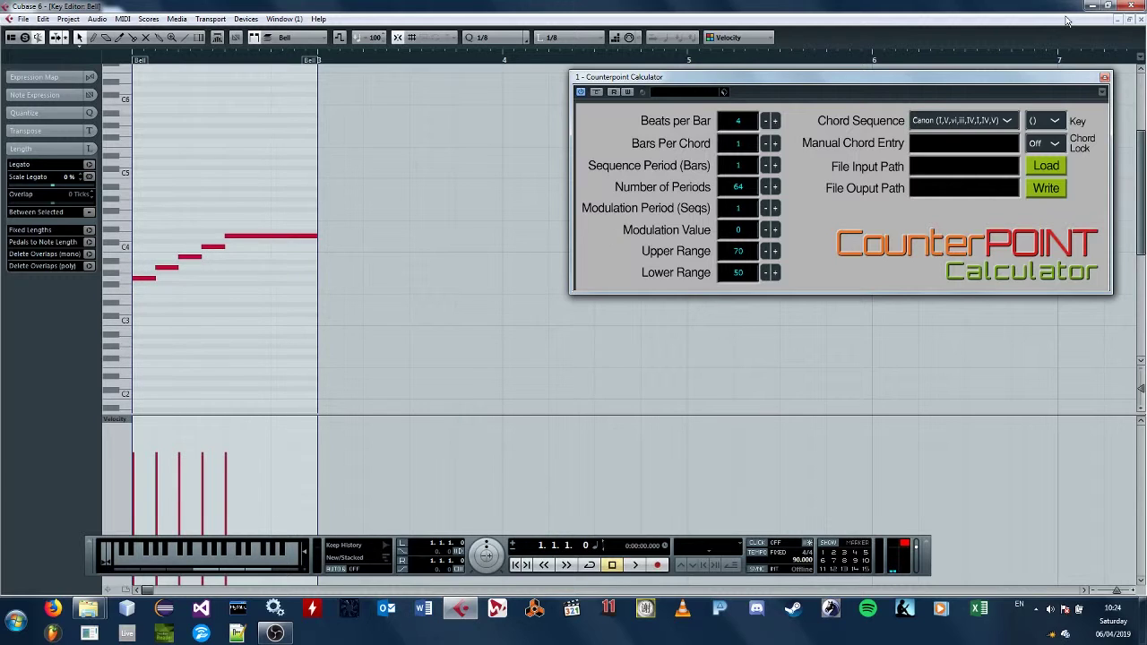
left_click(1141, 19)
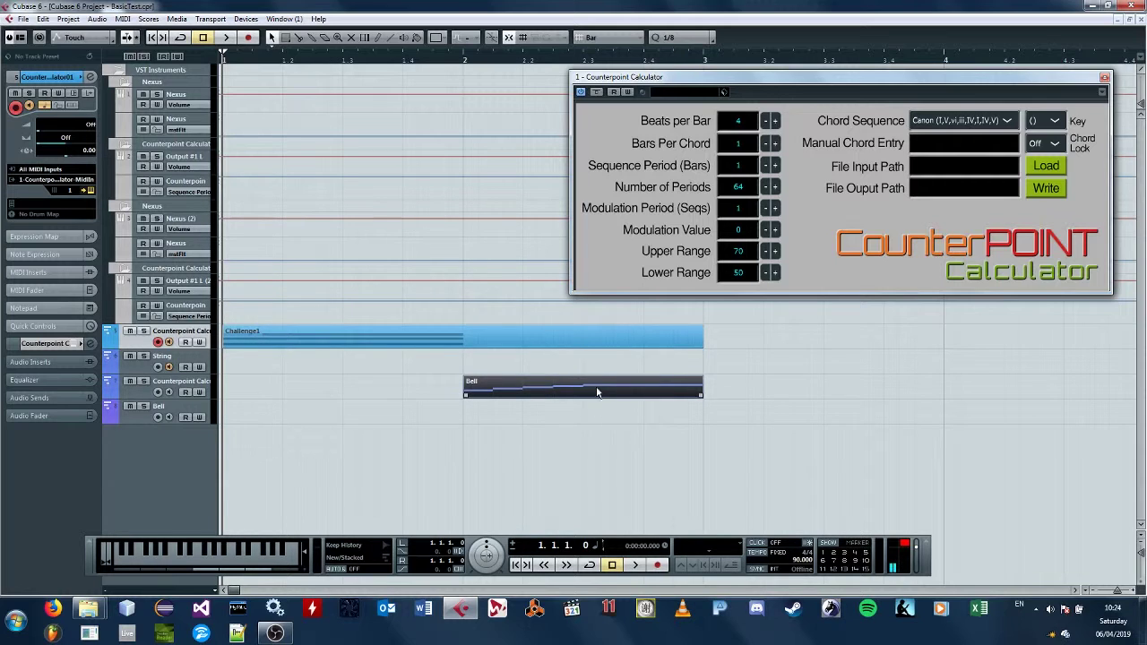
Play the project twice from the start, stopping each time after the Bell part has sounded.
left_click(635, 565)
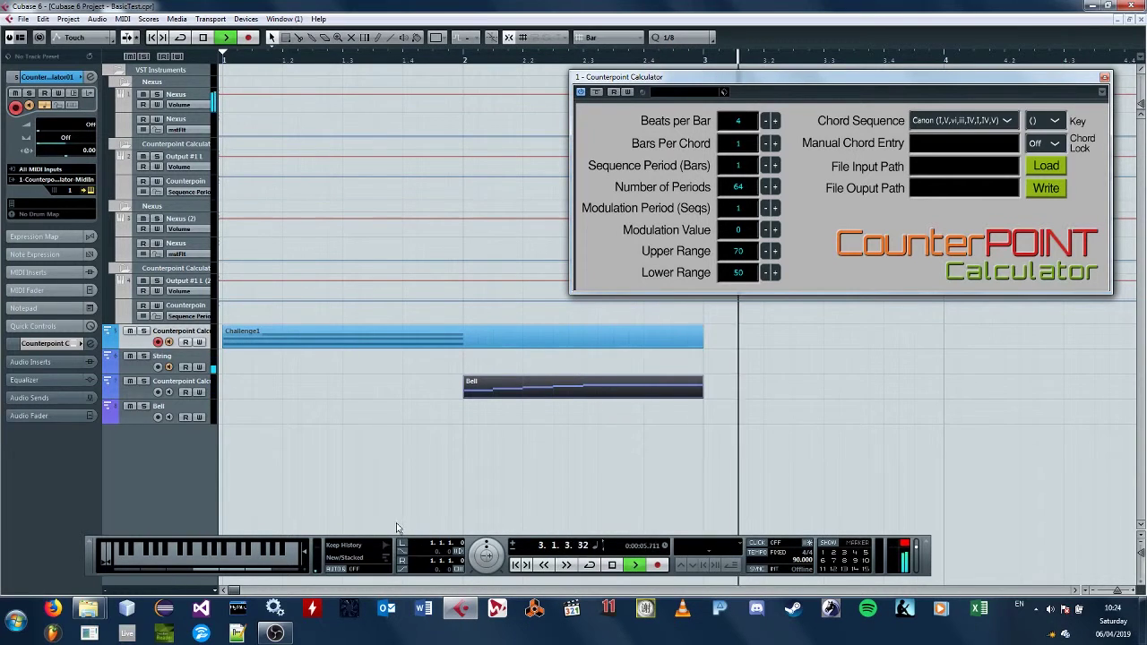
left_click(611, 565)
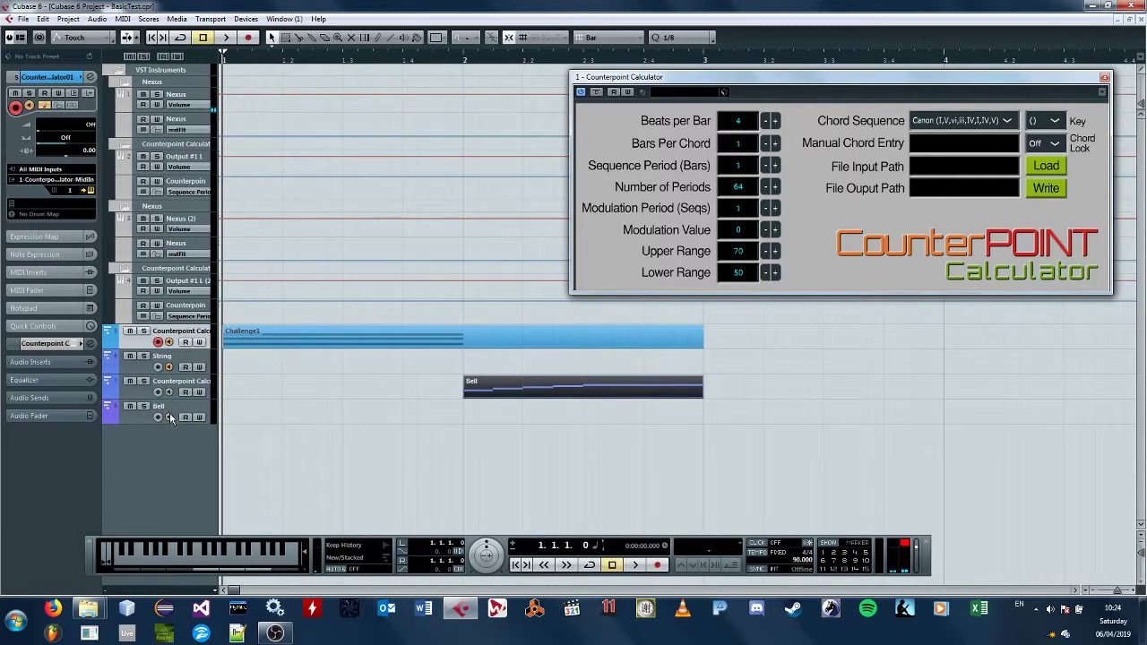
left_click(633, 566)
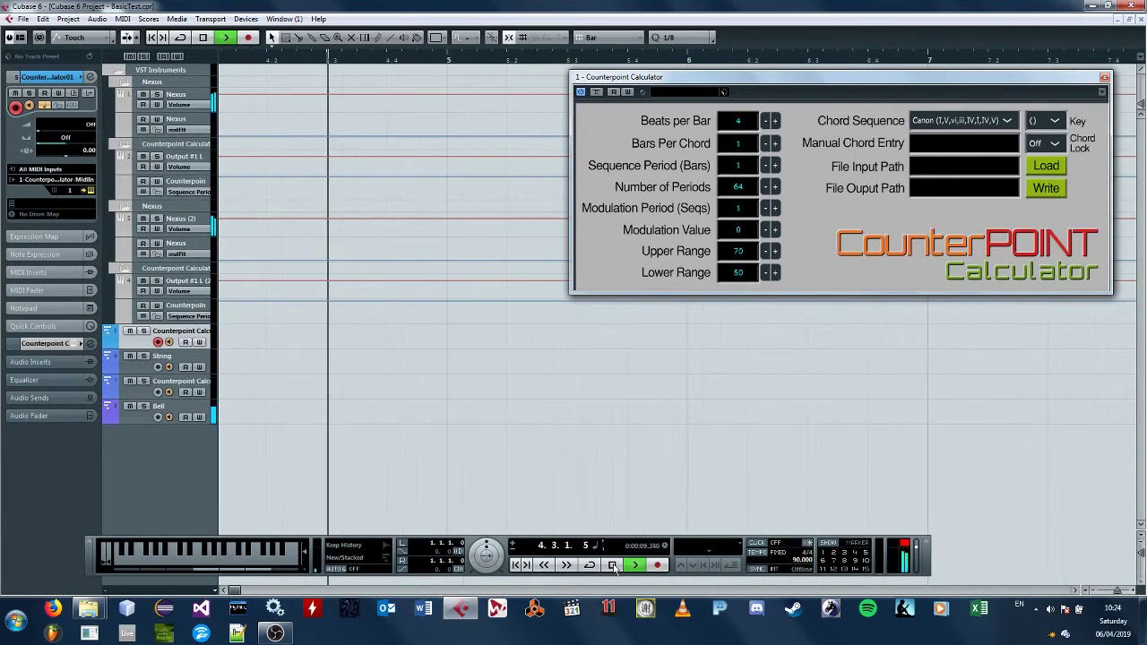
left_click(613, 565)
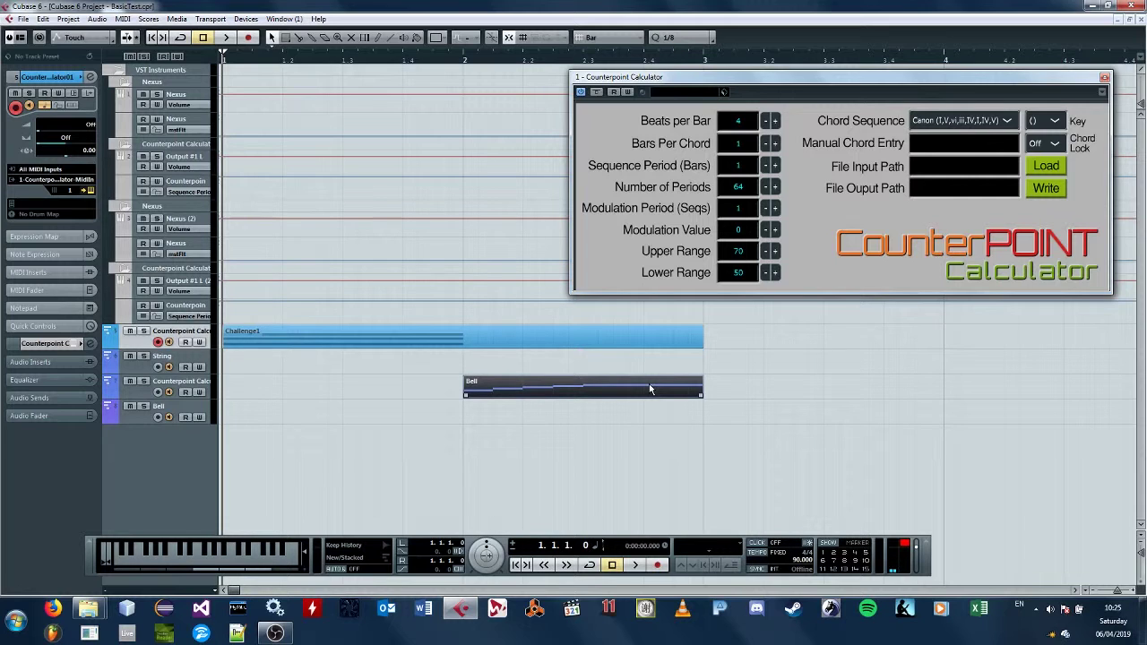
Set Chord Lock to I (maj) and review the Bell part by viewing its notes and playing the project.
left_click(1055, 145)
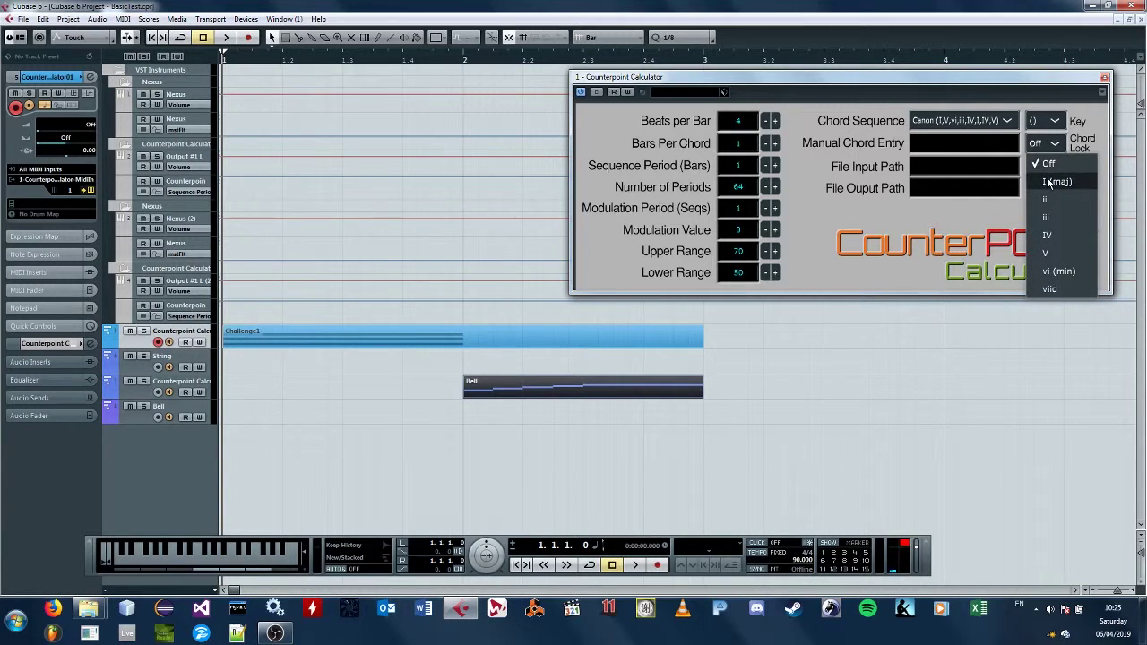
left_click(1051, 183)
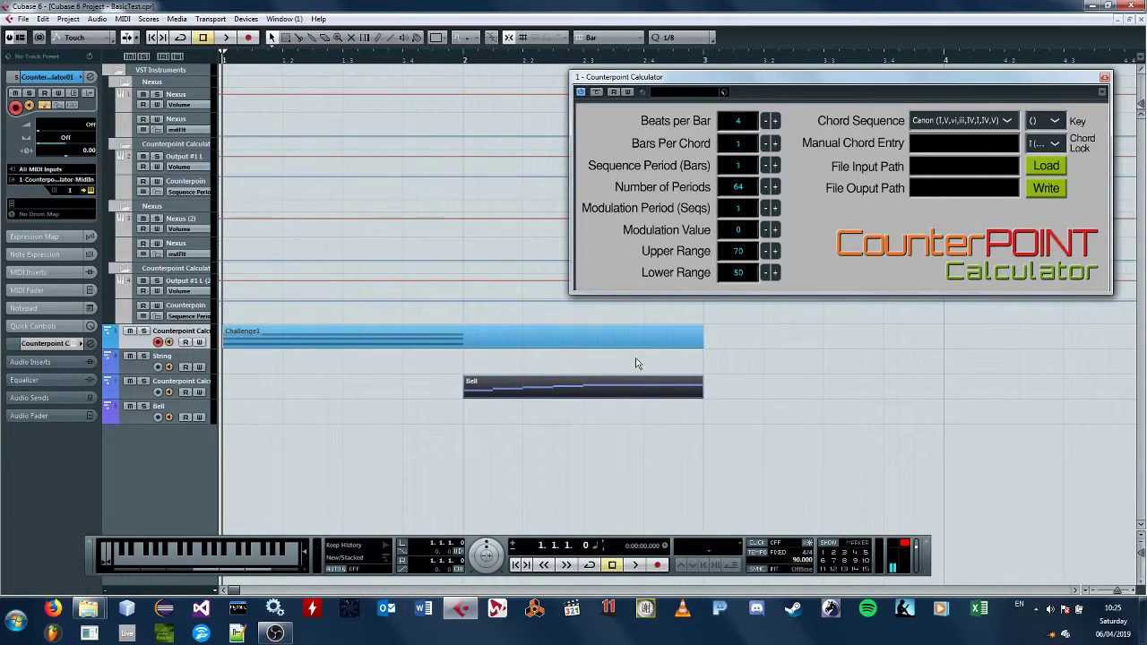
double_click(589, 389)
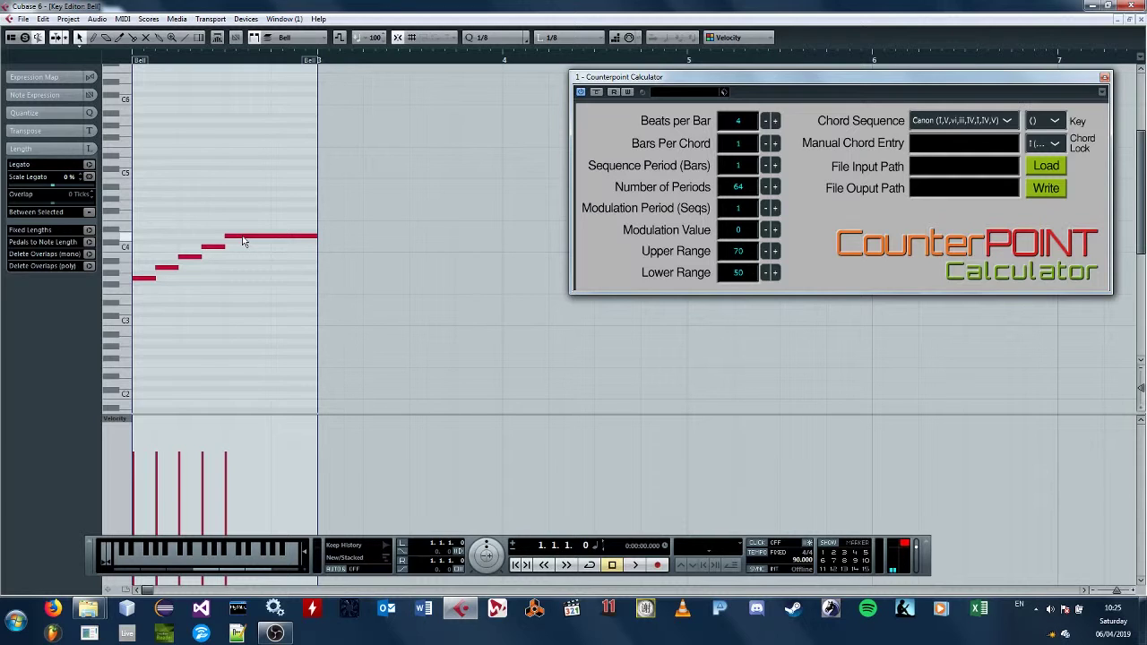
left_click(1141, 19)
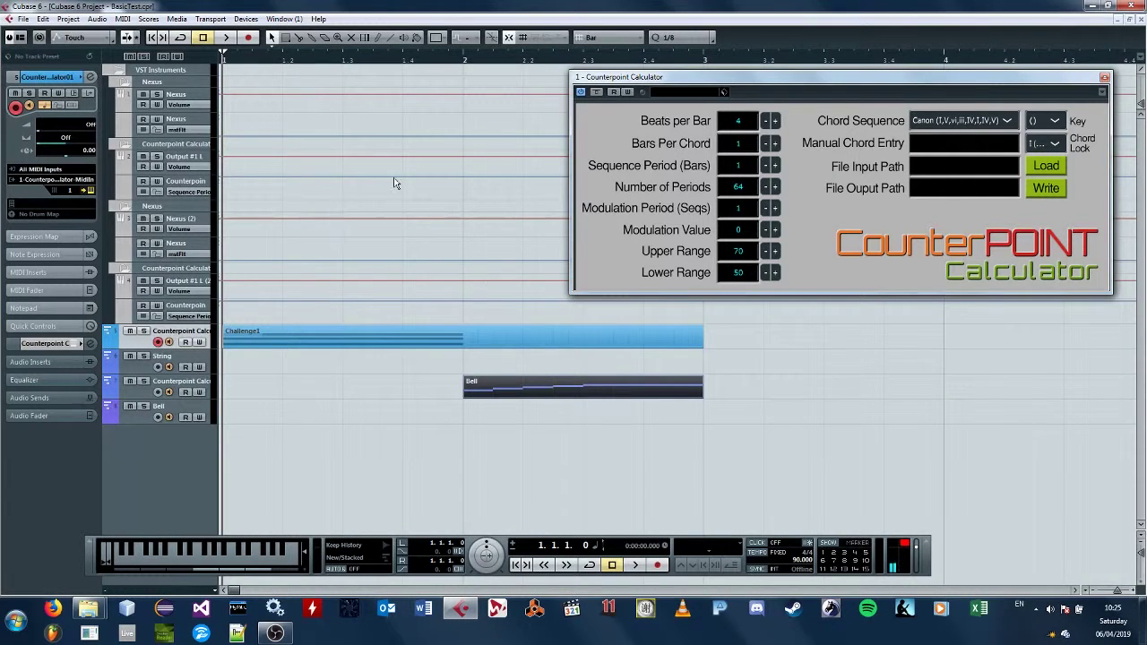
left_click(226, 39)
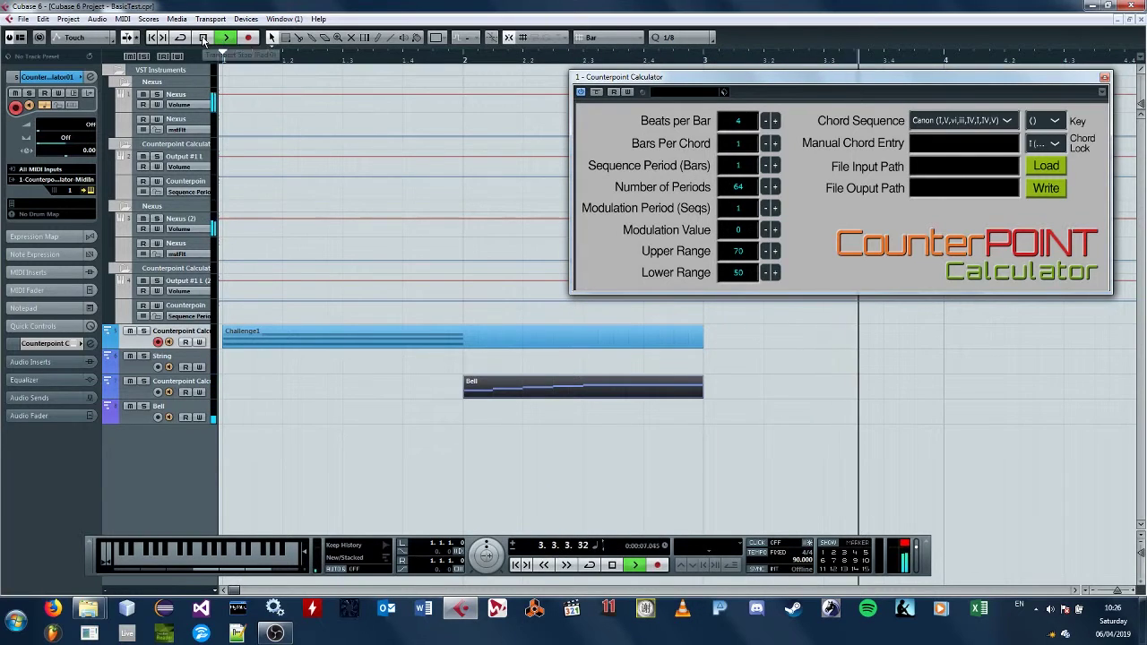
left_click(203, 38)
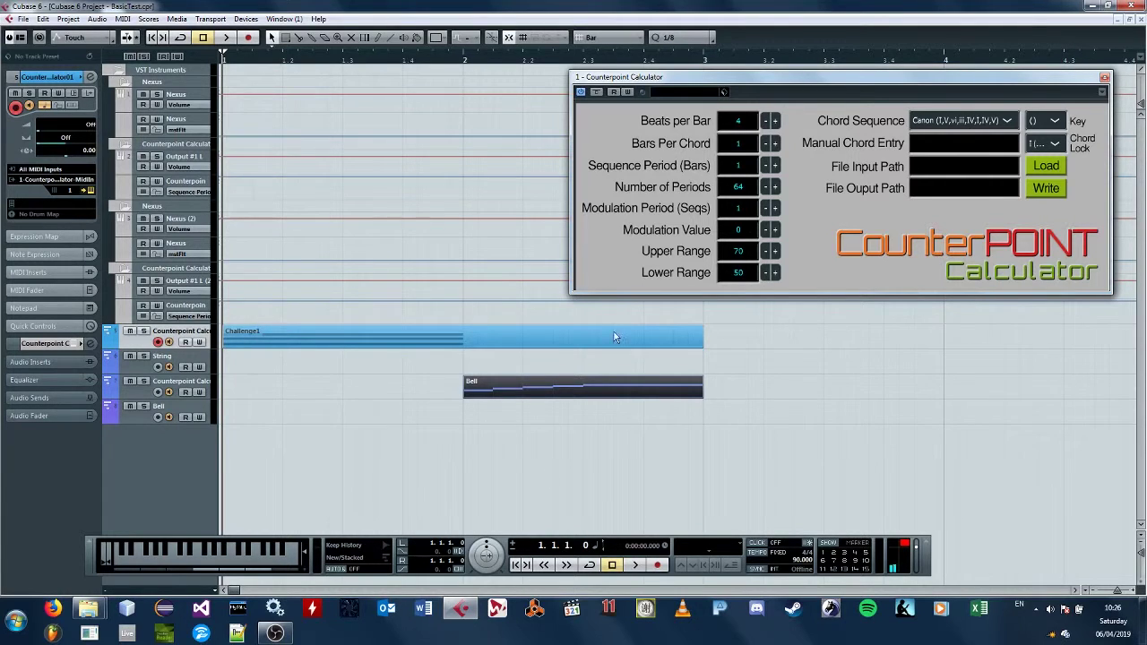
Move all notes of the Bell part down so the run starts on C3, and play the project.
double_click(591, 393)
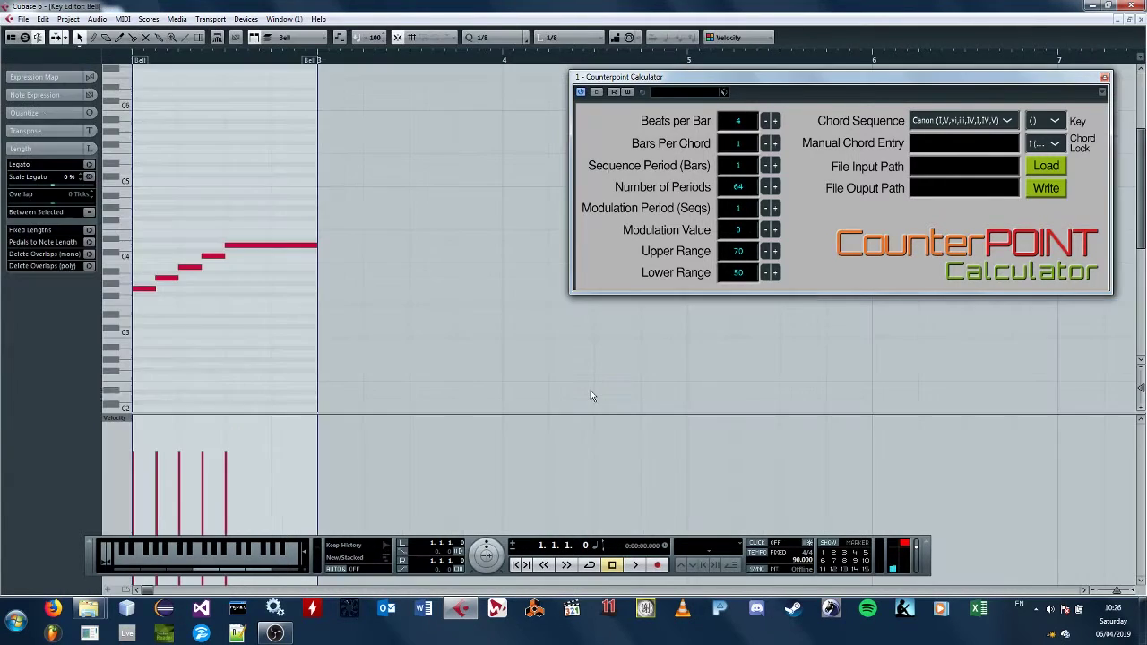
left_click_drag(136, 182, 269, 337)
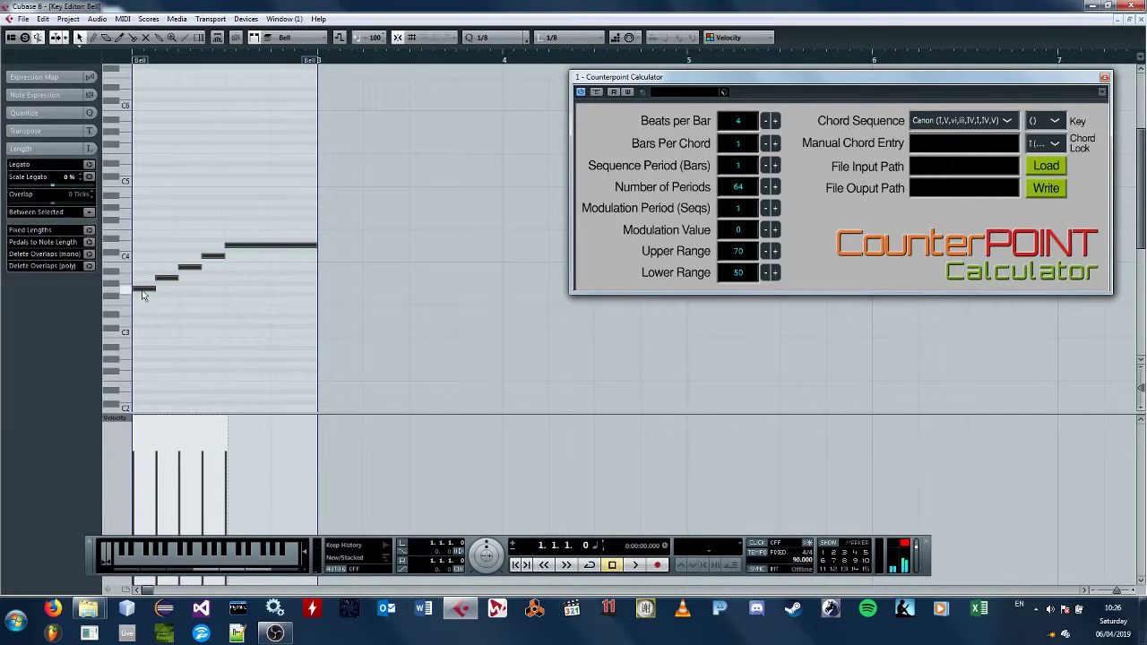
left_click_drag(142, 295, 164, 338)
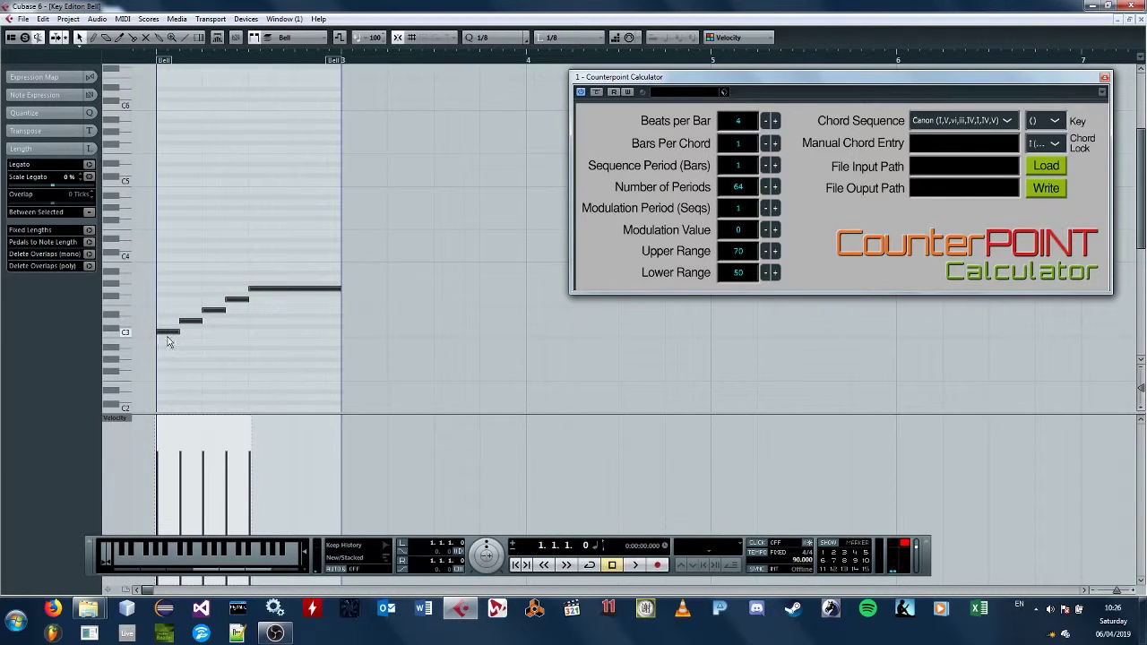
left_click(169, 331)
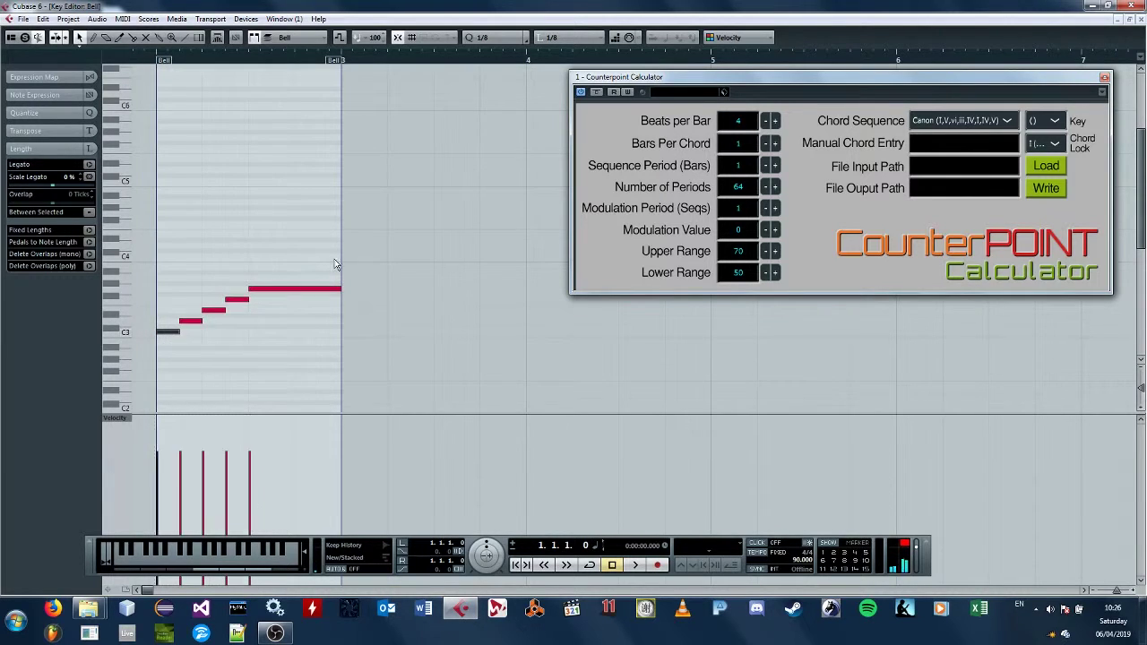
left_click(1139, 21)
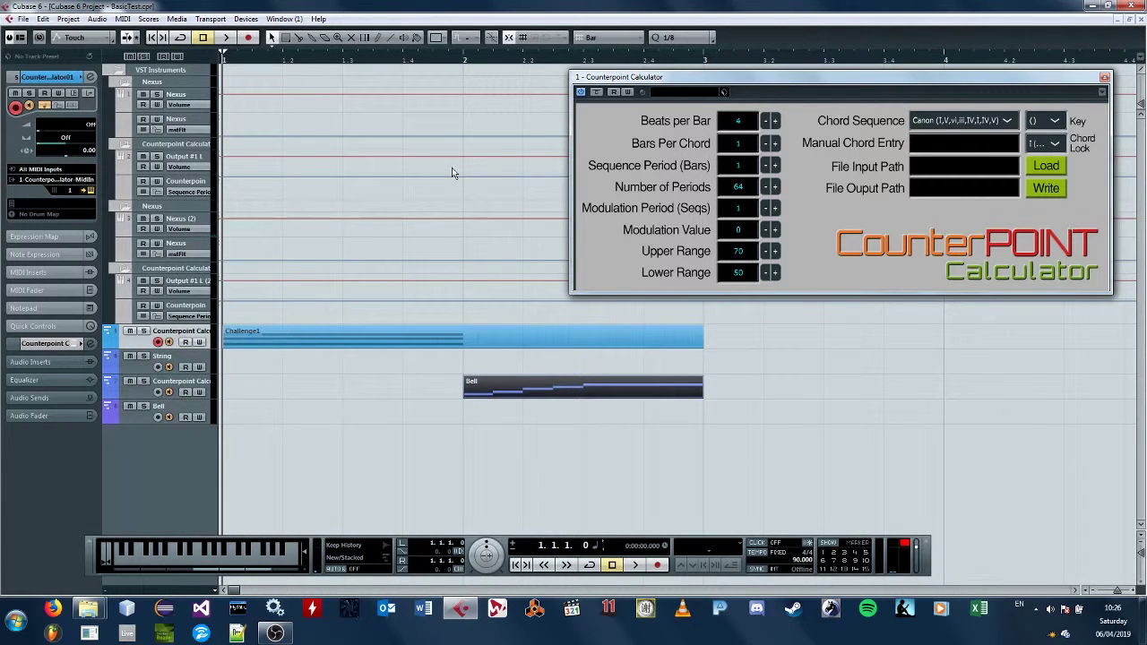
left_click(226, 40)
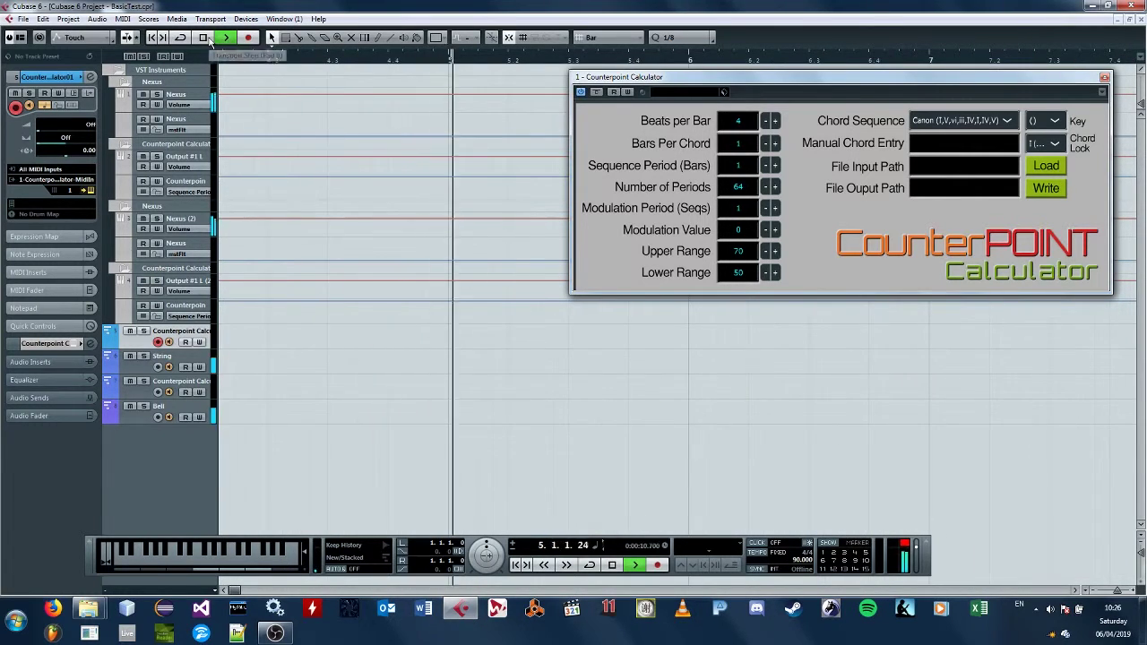
left_click(209, 40)
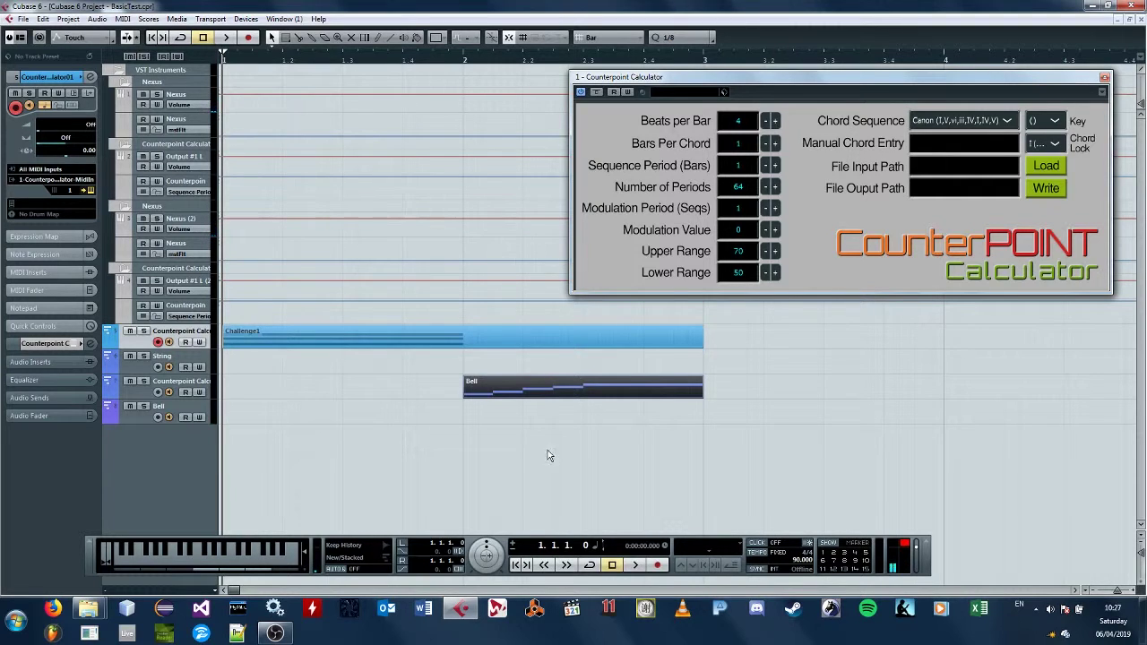
left_click(517, 395)
left_click(1056, 145)
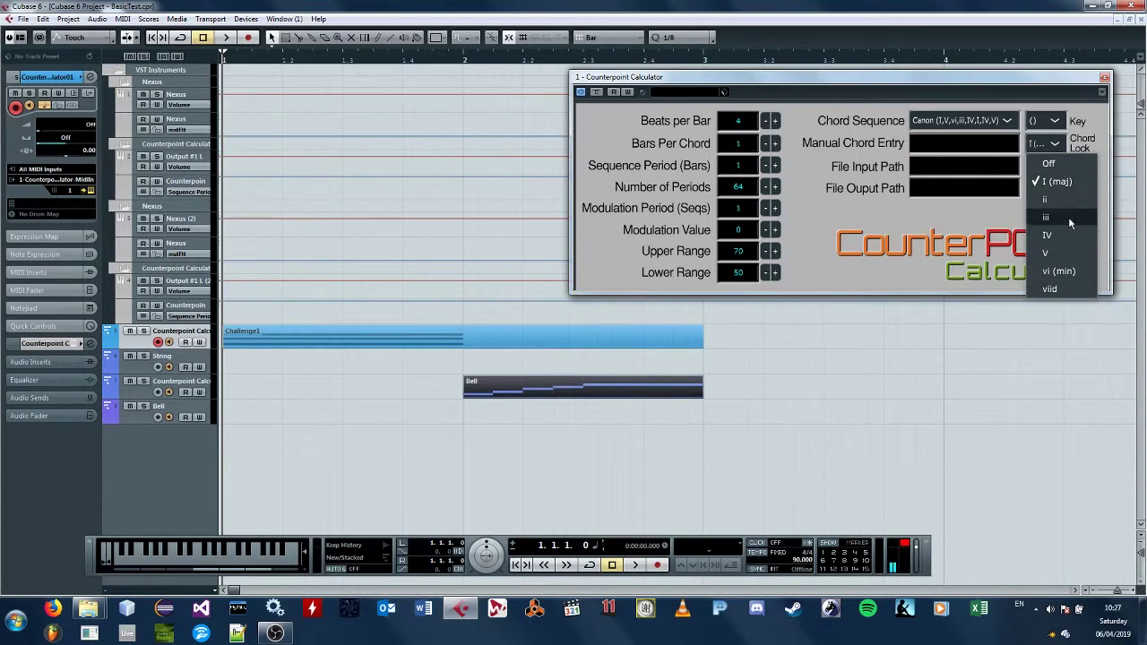
left_click(953, 214)
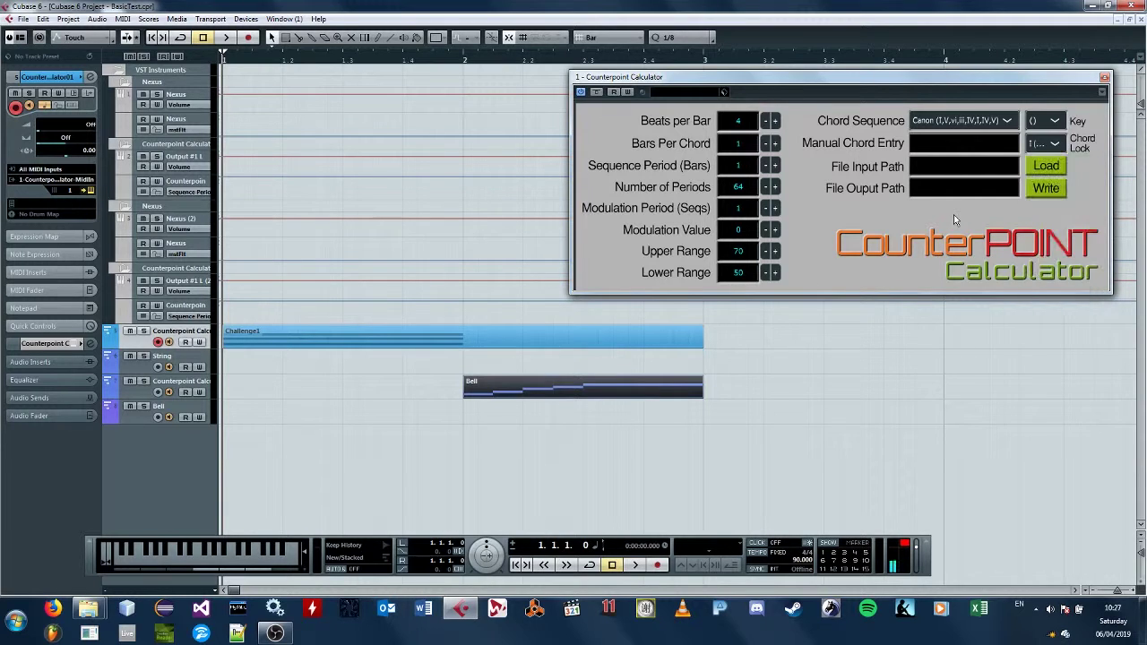
Set the Chord Sequence to Tower (vi, V, IV, V) and play the project from the start.
left_click(1007, 122)
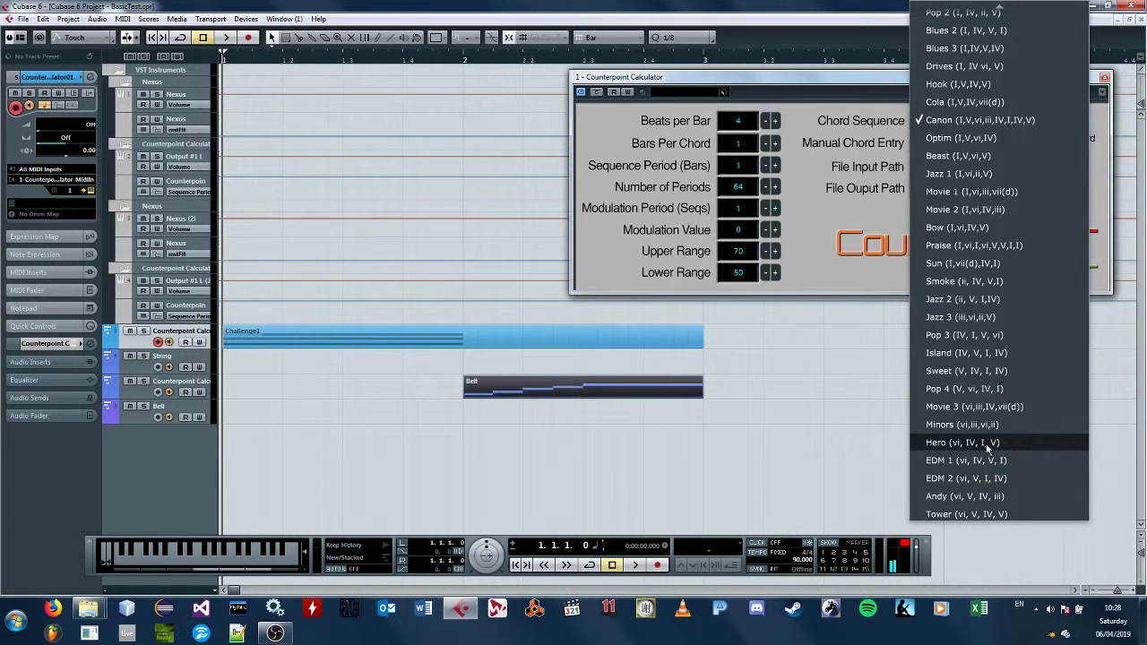
left_click(966, 513)
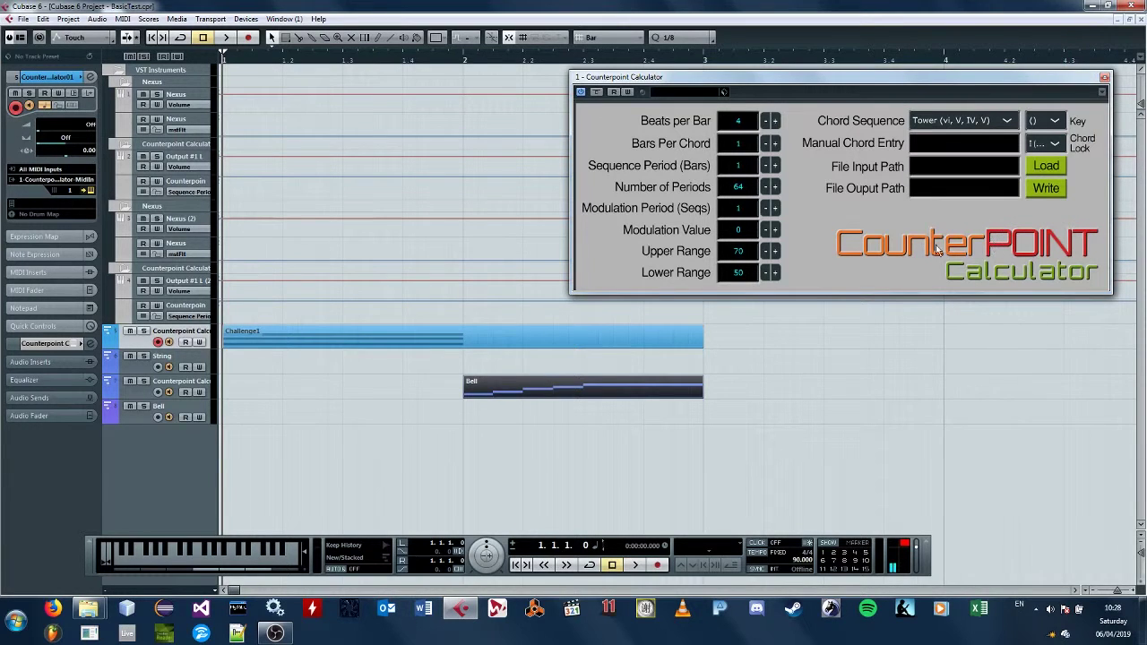
left_click(634, 565)
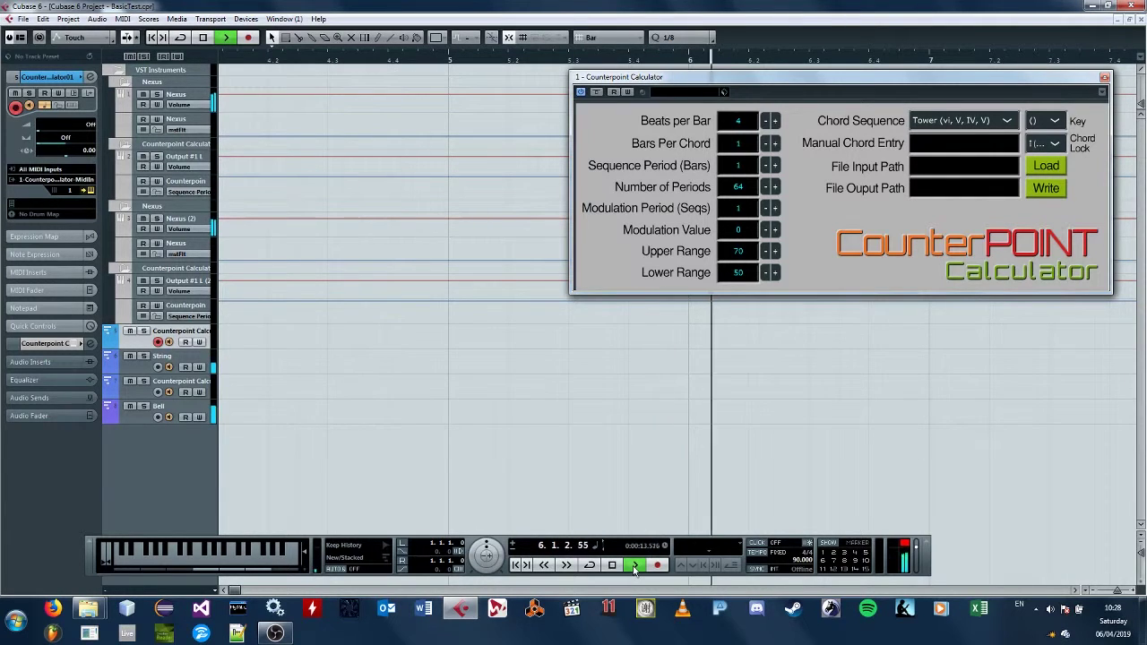
left_click(614, 568)
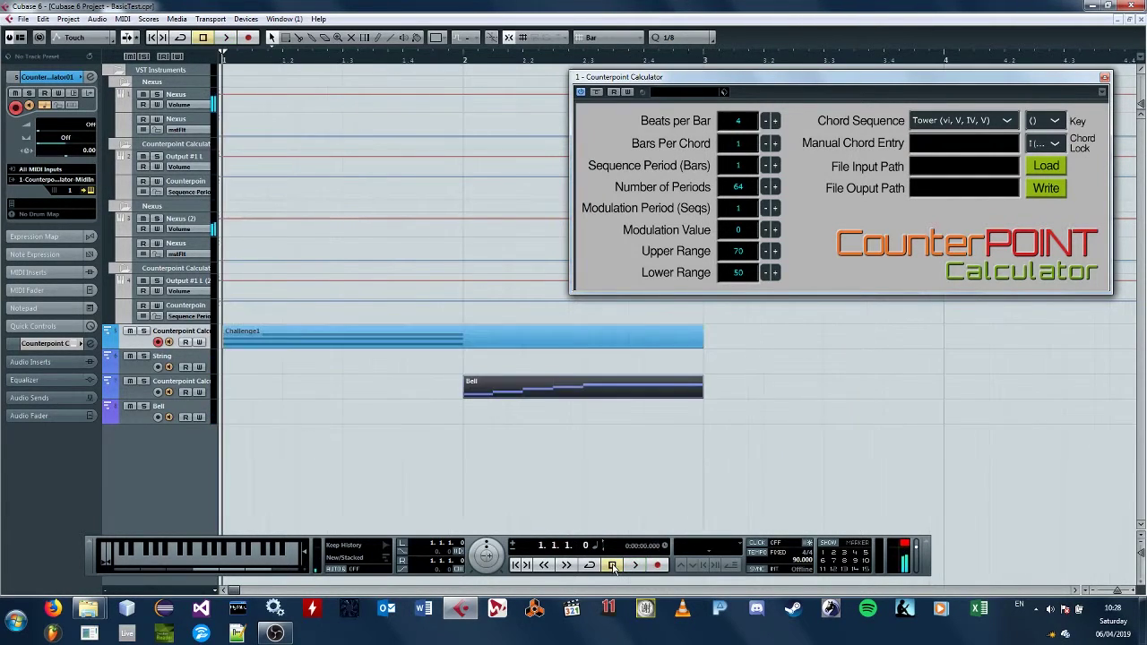
Set the Chord Sequence to Pop 3 (IV, I, V, vi), play the project from the start, and stop playback after bar 6 begins.
left_click(1006, 120)
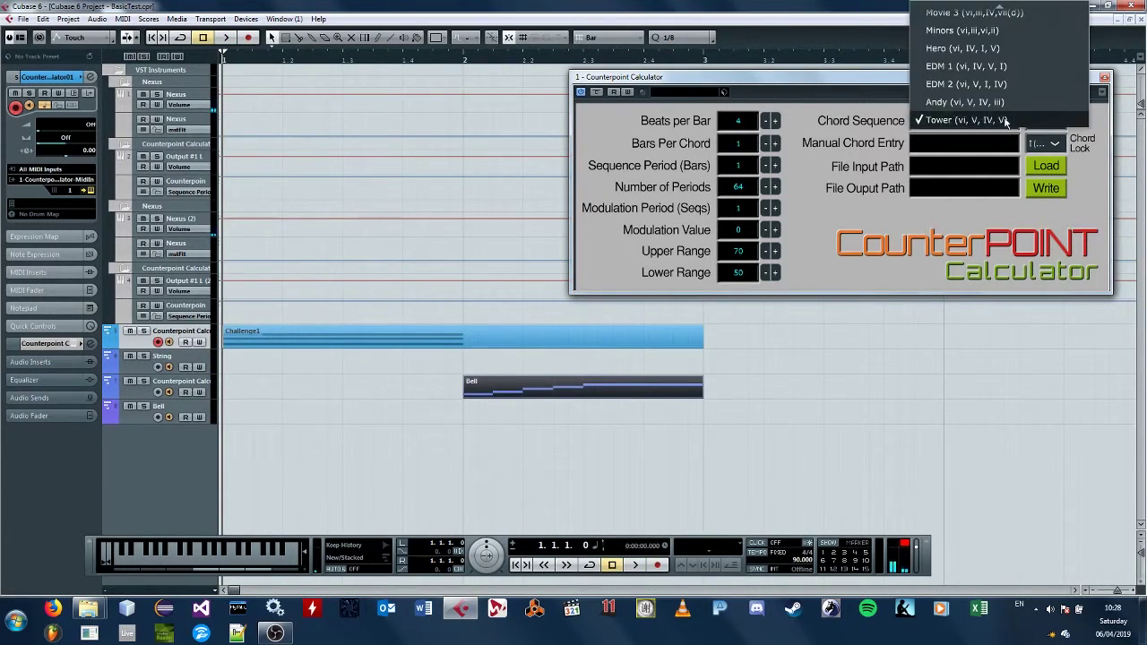
scroll(1006, 120, "up", 10)
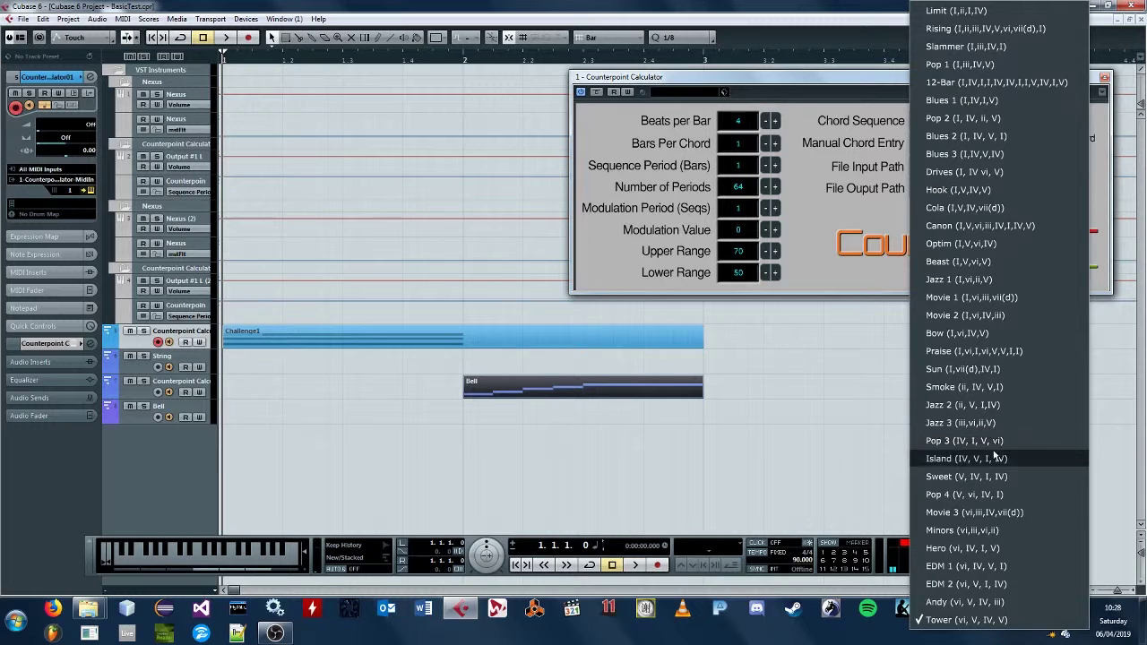
left_click(995, 445)
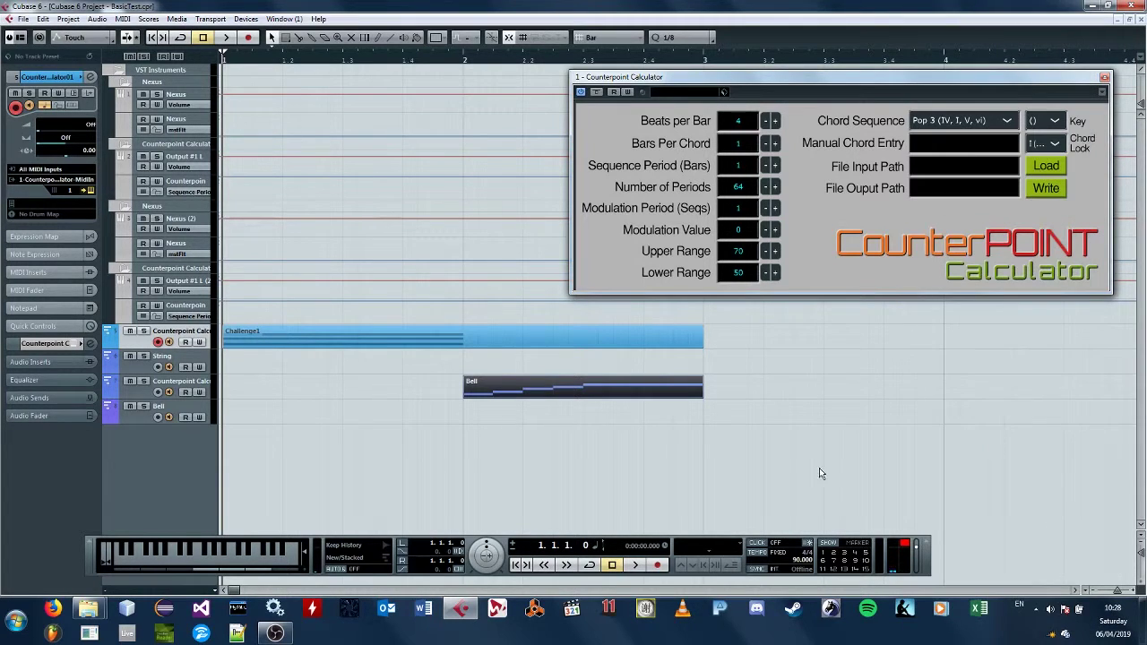
left_click(632, 565)
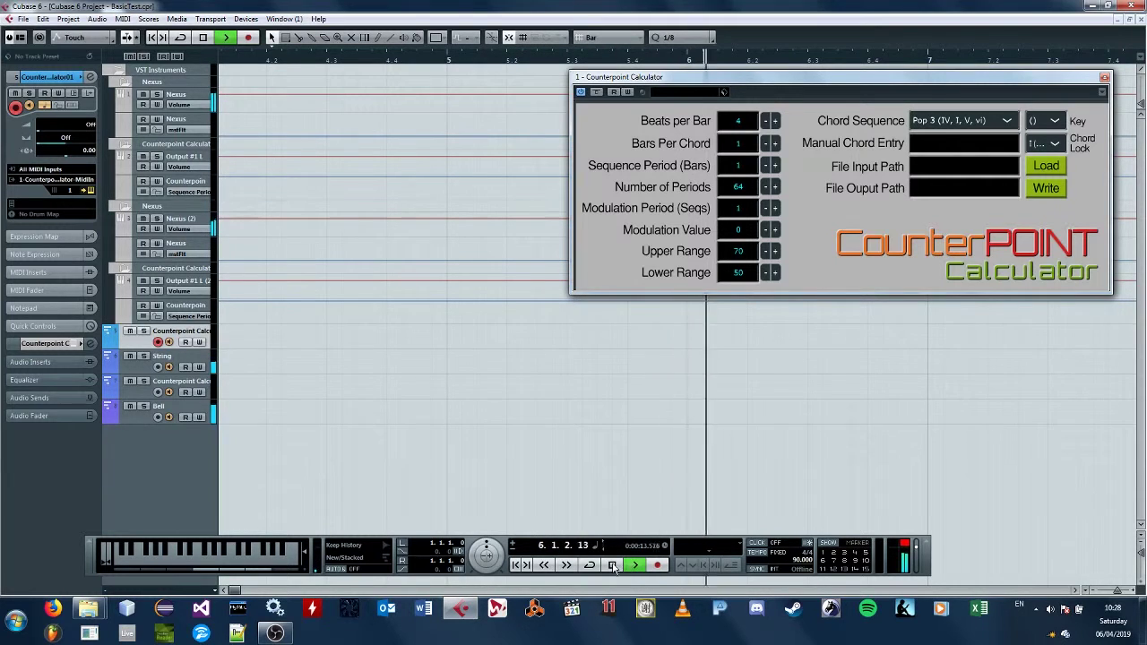
left_click(613, 564)
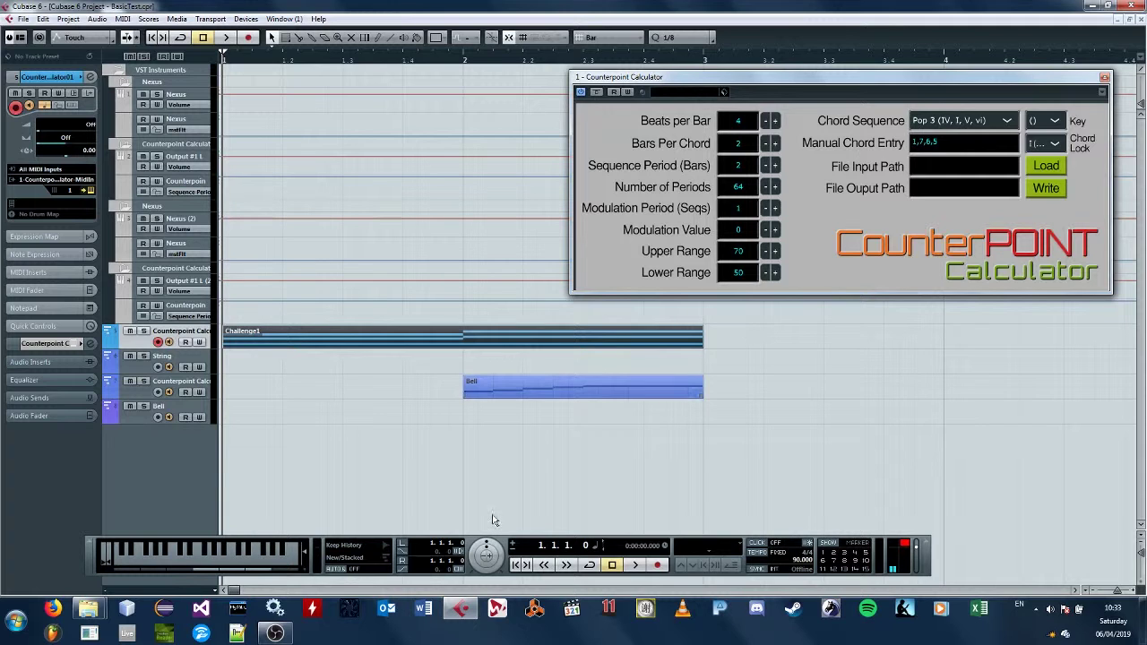
left_click(274, 634)
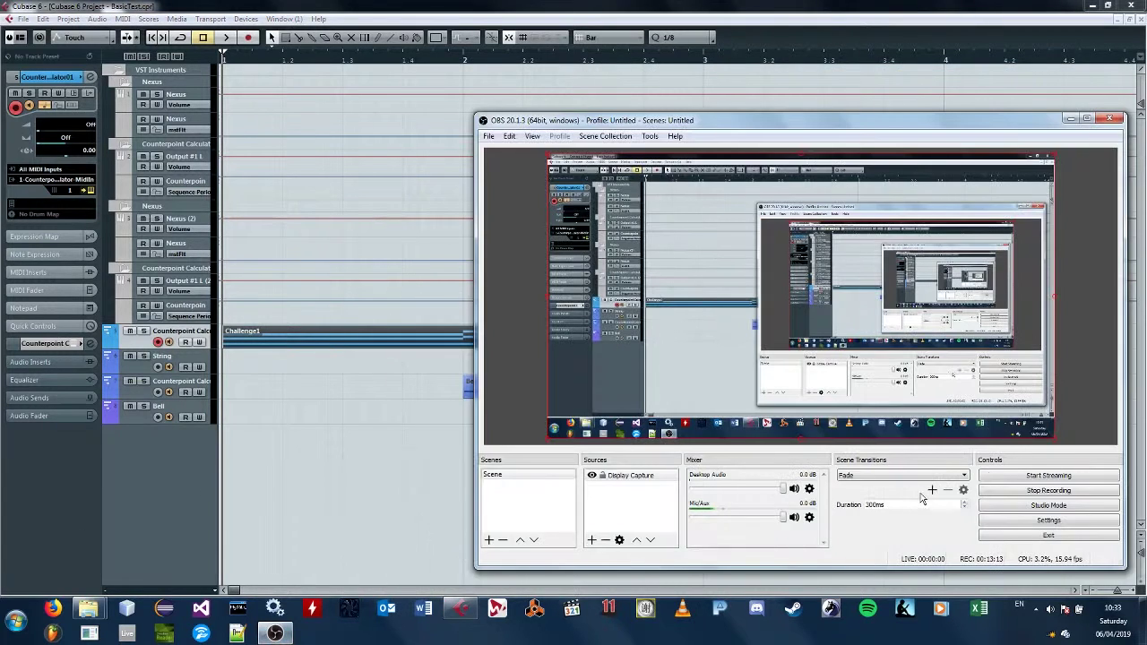